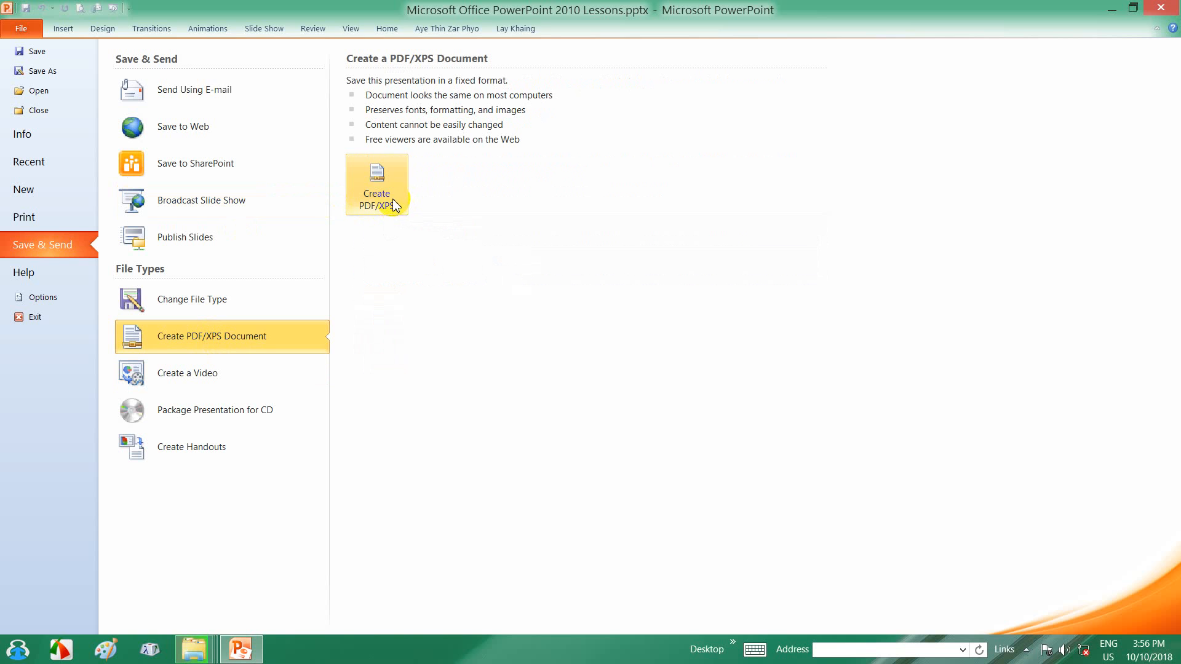
Start creating a PDF/XPS document of the presentation and browse to the Power Point Lessons folder on the Desktop
left_click(377, 185)
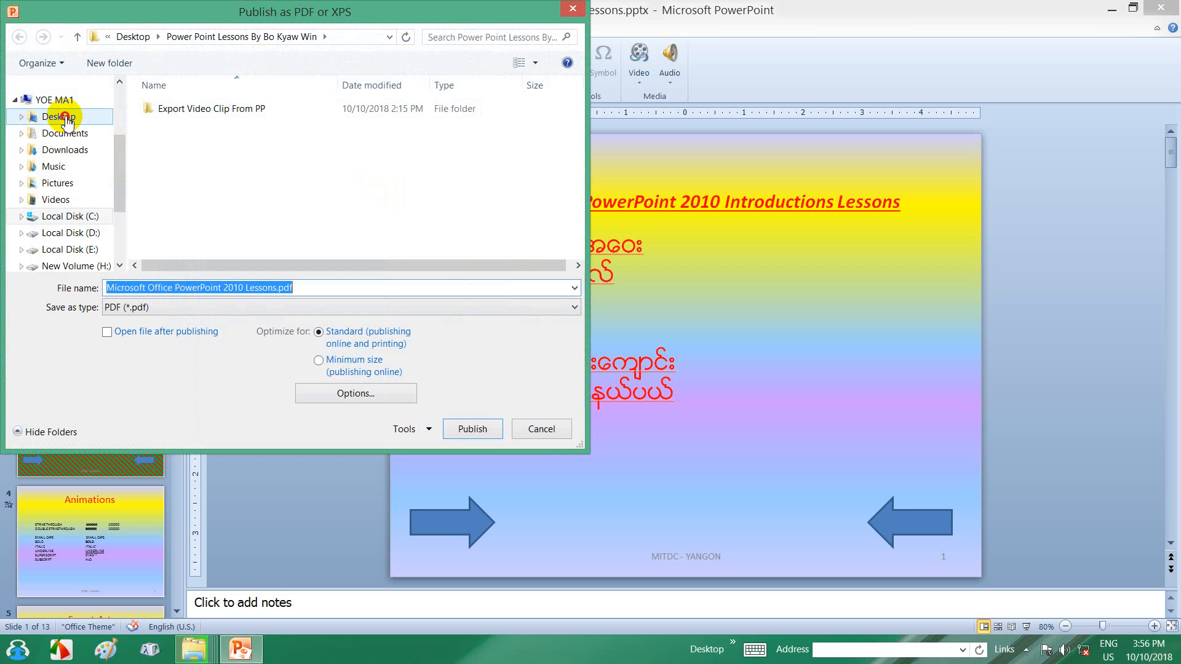
left_click(67, 119)
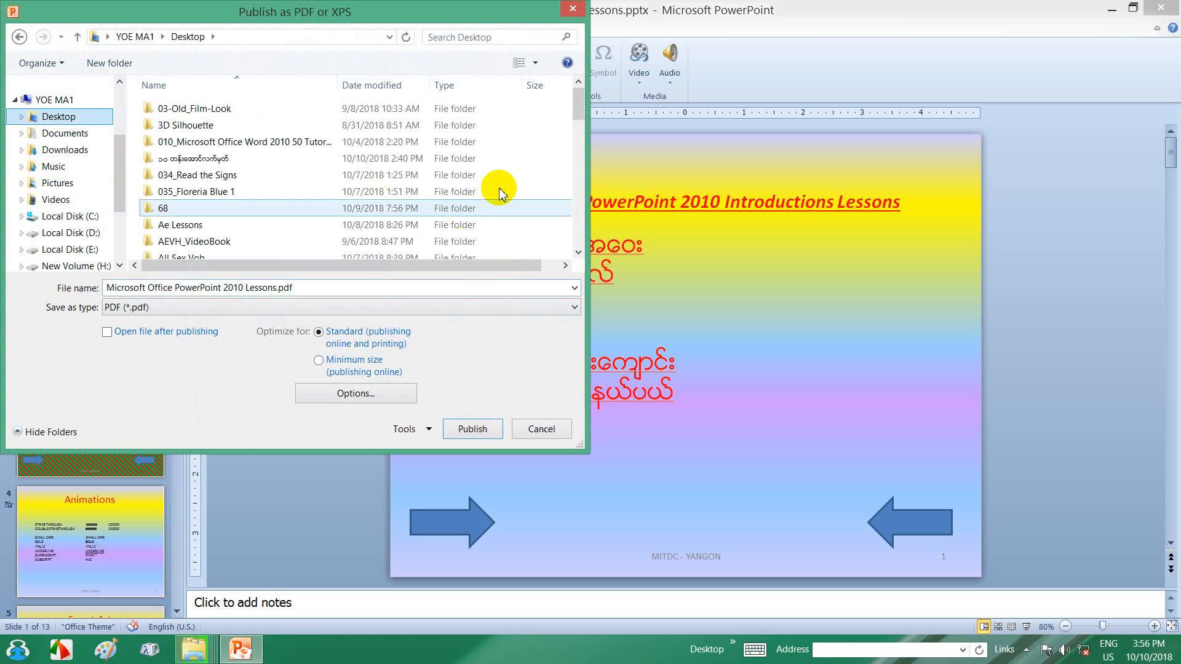
left_click_drag(579, 107, 577, 167)
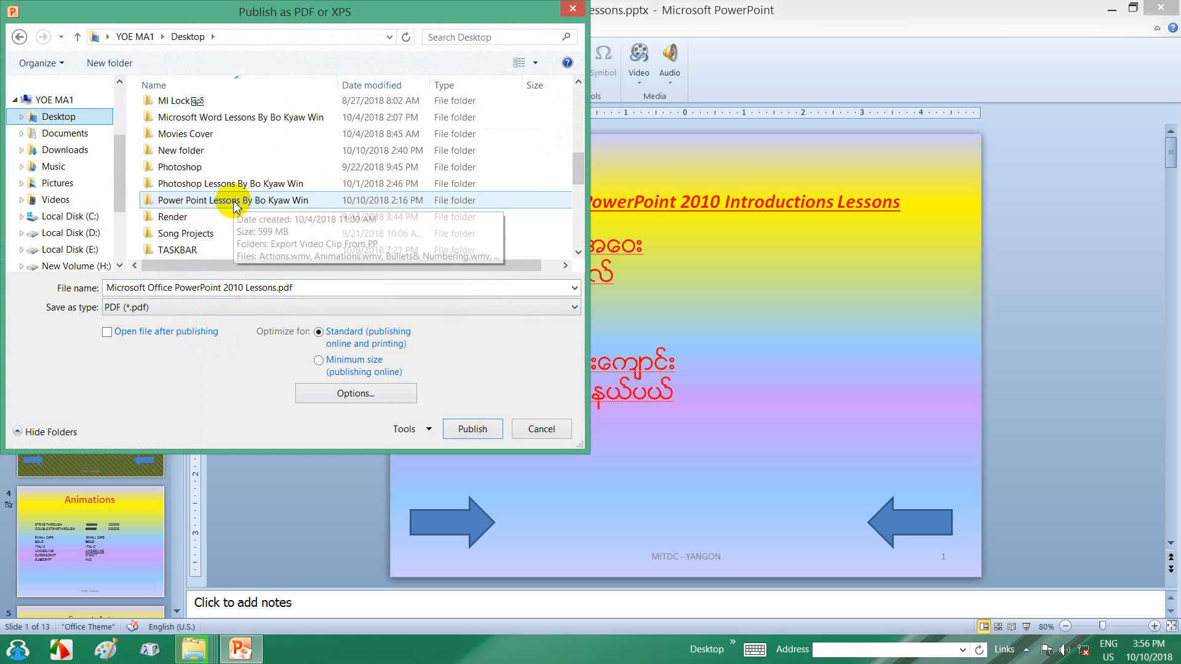
double_click(234, 203)
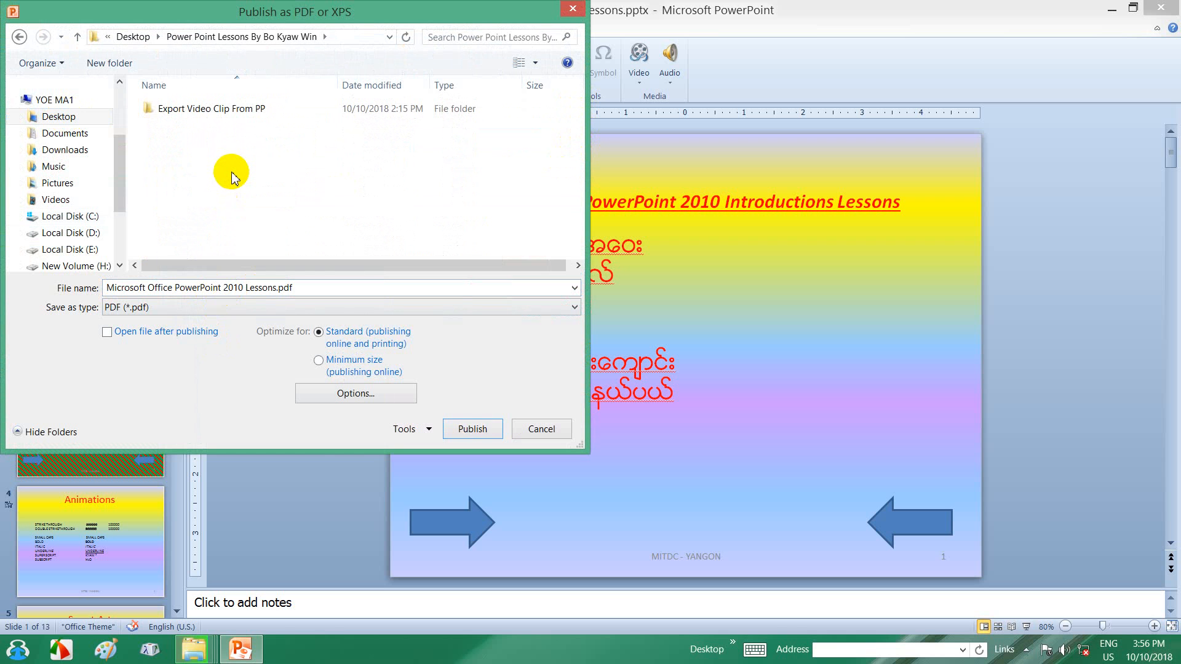
Create a new folder named PDF Export in the Power Point Lessons folder and open it as the save location
key("ctrl+shift+n")
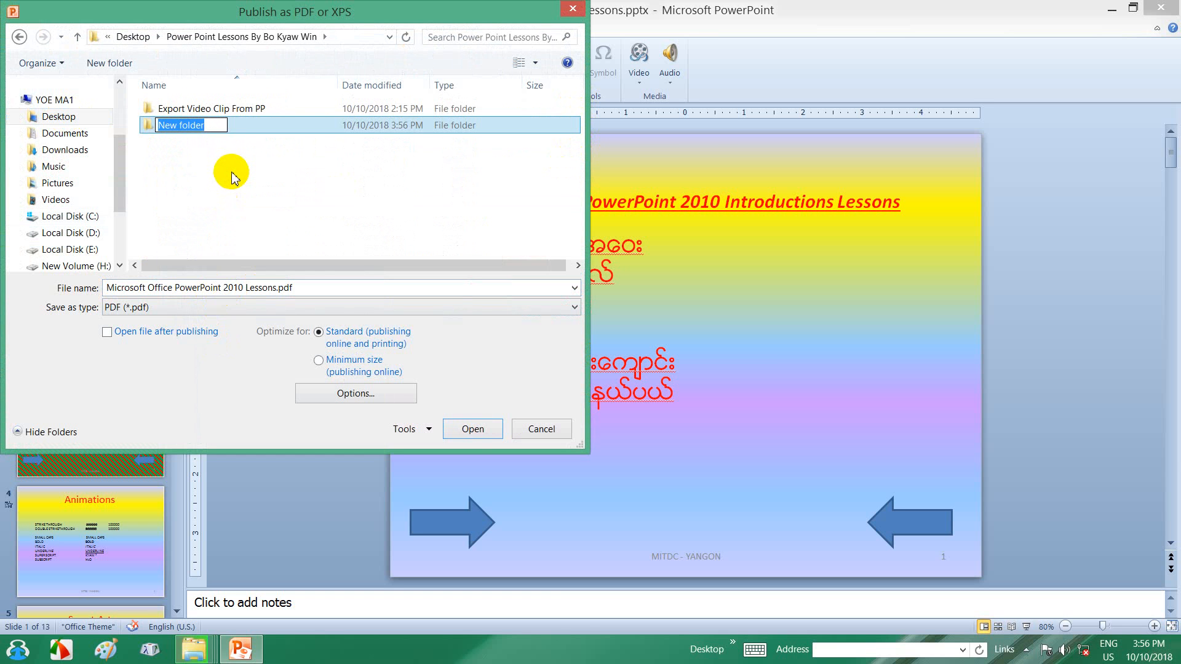
type("P")
key("BackSpace")
key("BackSpace")
key("BackSpace")
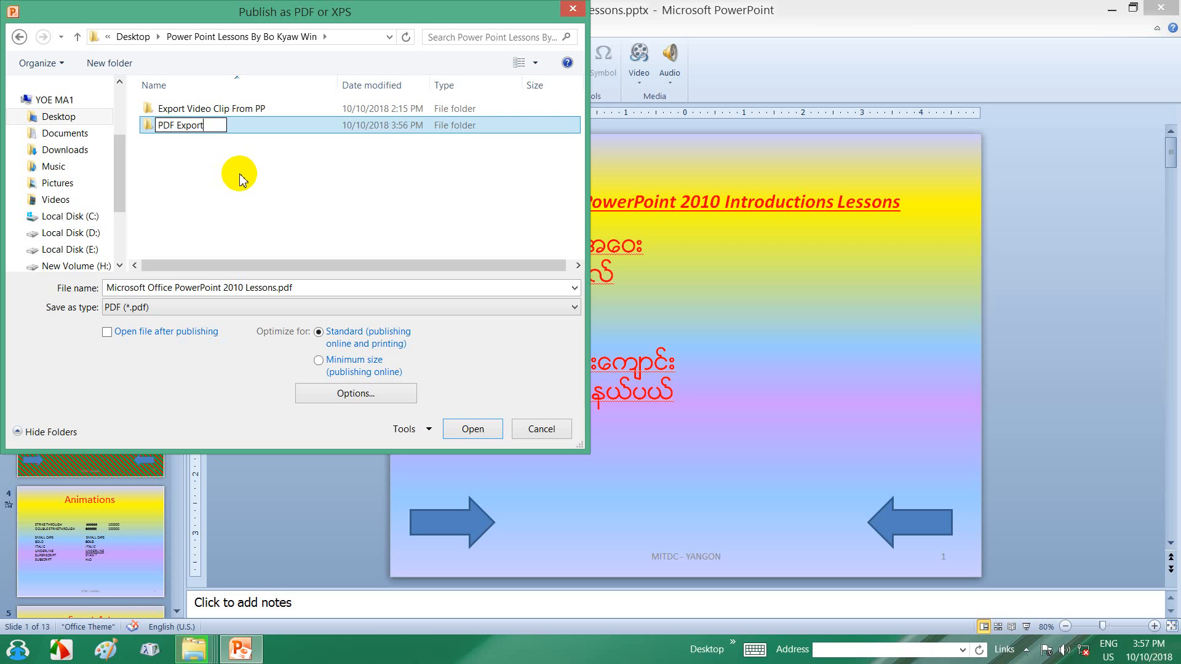
left_click(238, 178)
left_click(192, 124)
left_click(472, 434)
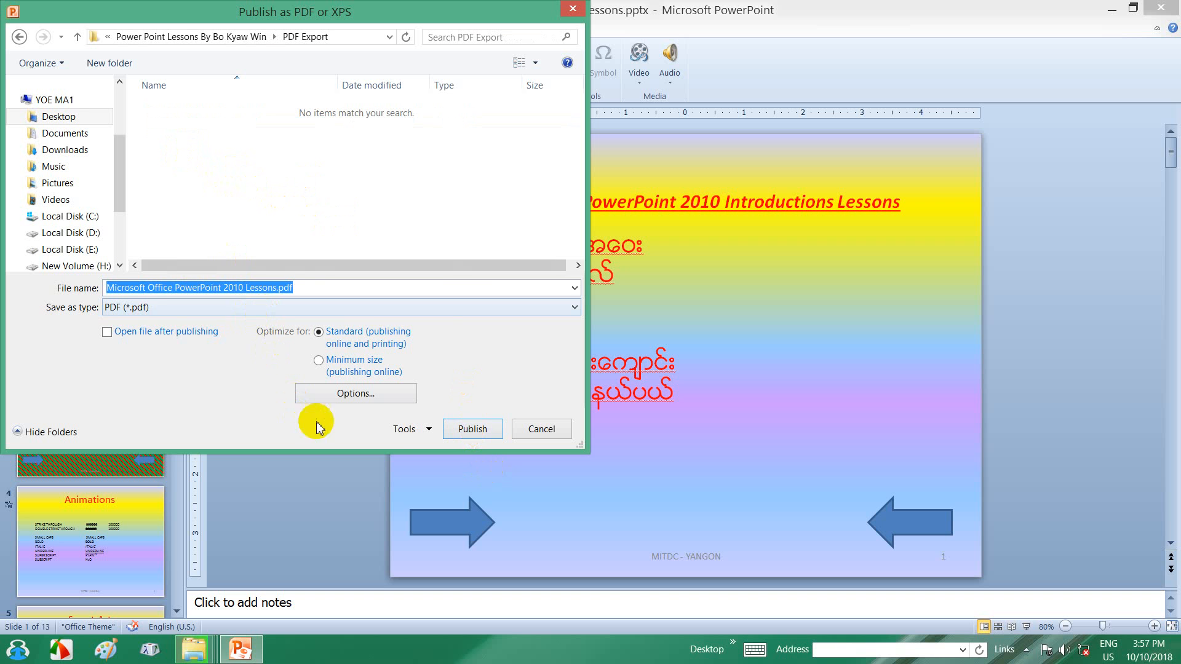
Keep the range at All in the PDF publishing options and publish the presentation as a PDF
left_click(398, 401)
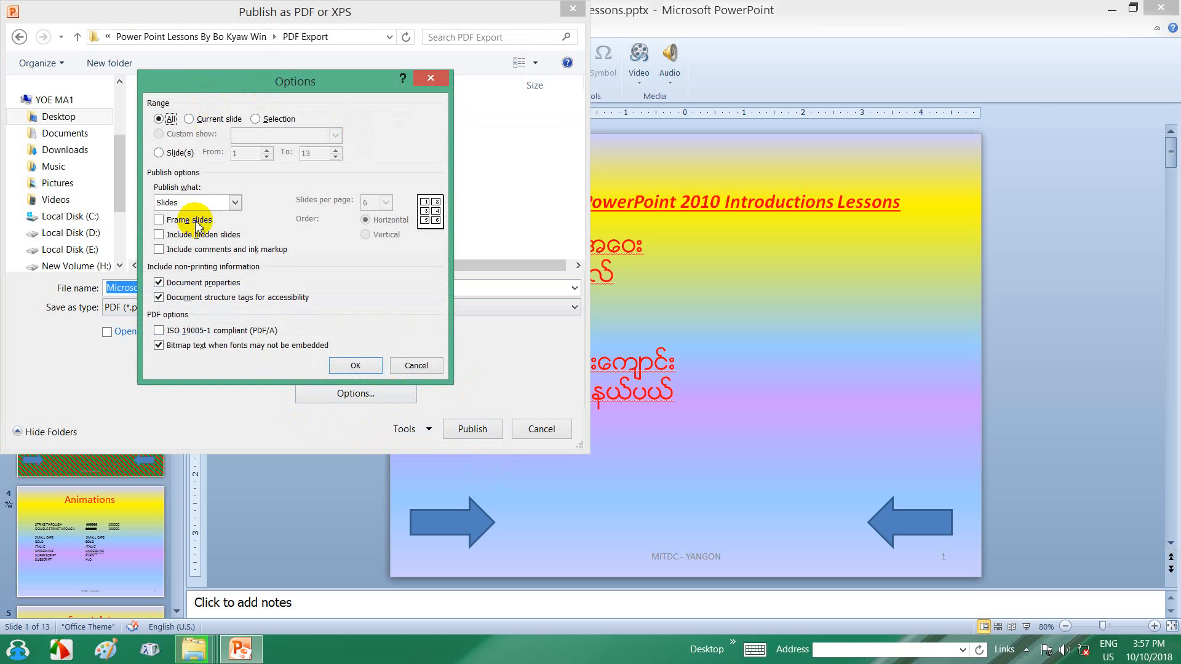
left_click(194, 120)
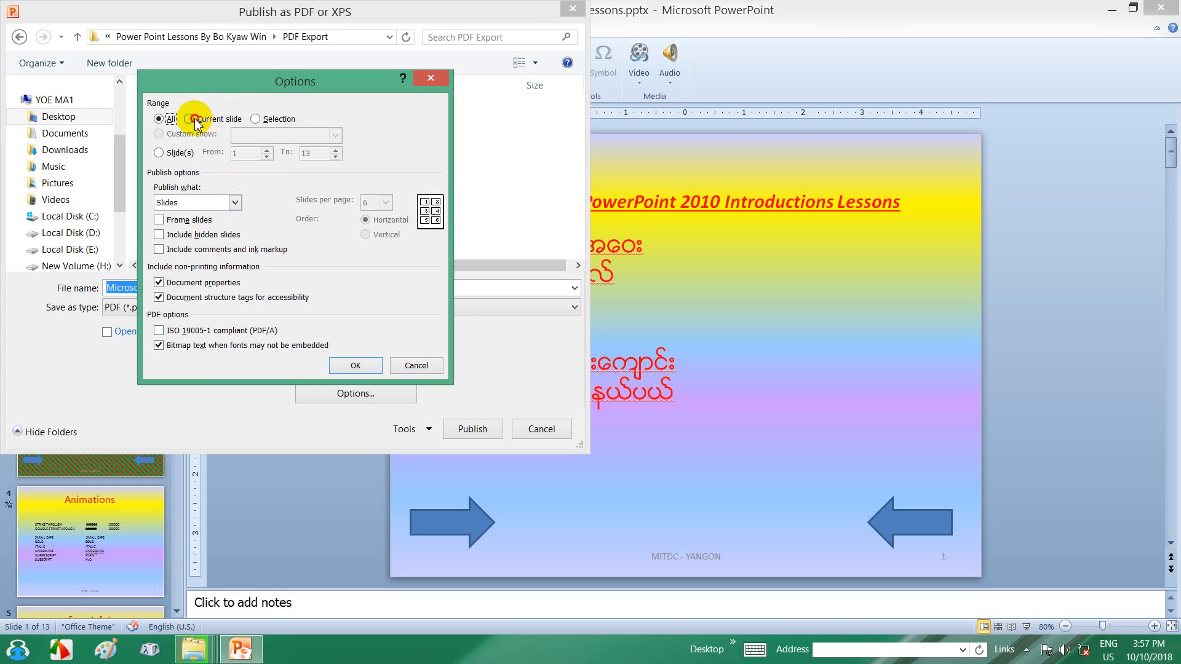
left_click(254, 119)
left_click(159, 120)
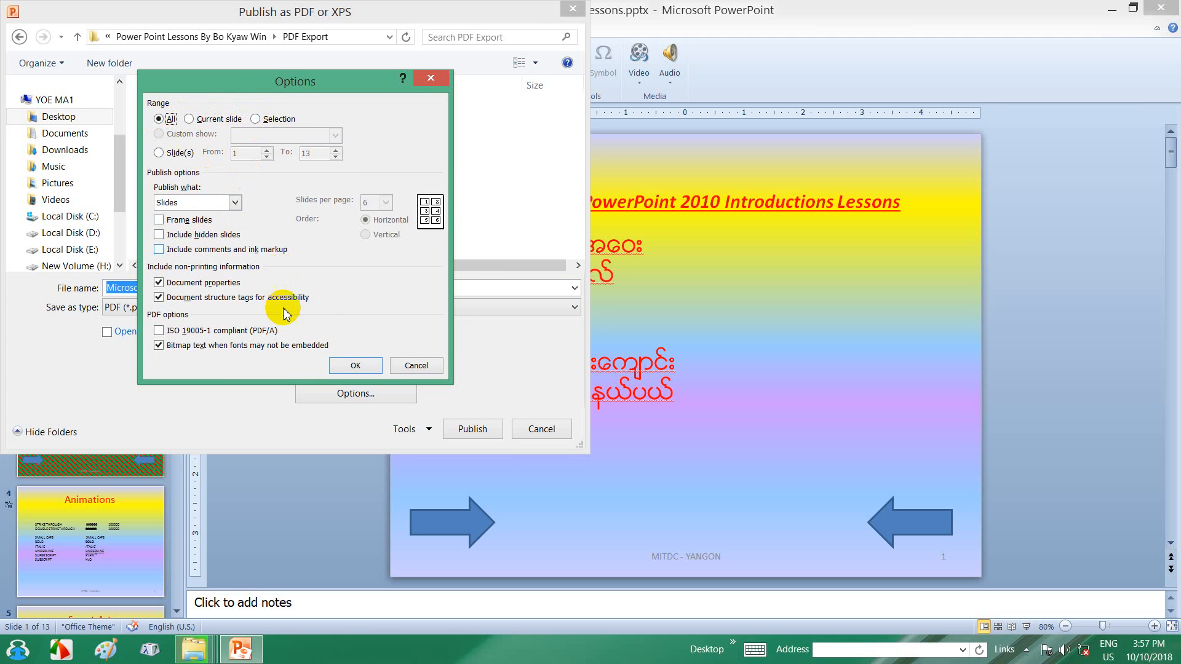
left_click(376, 365)
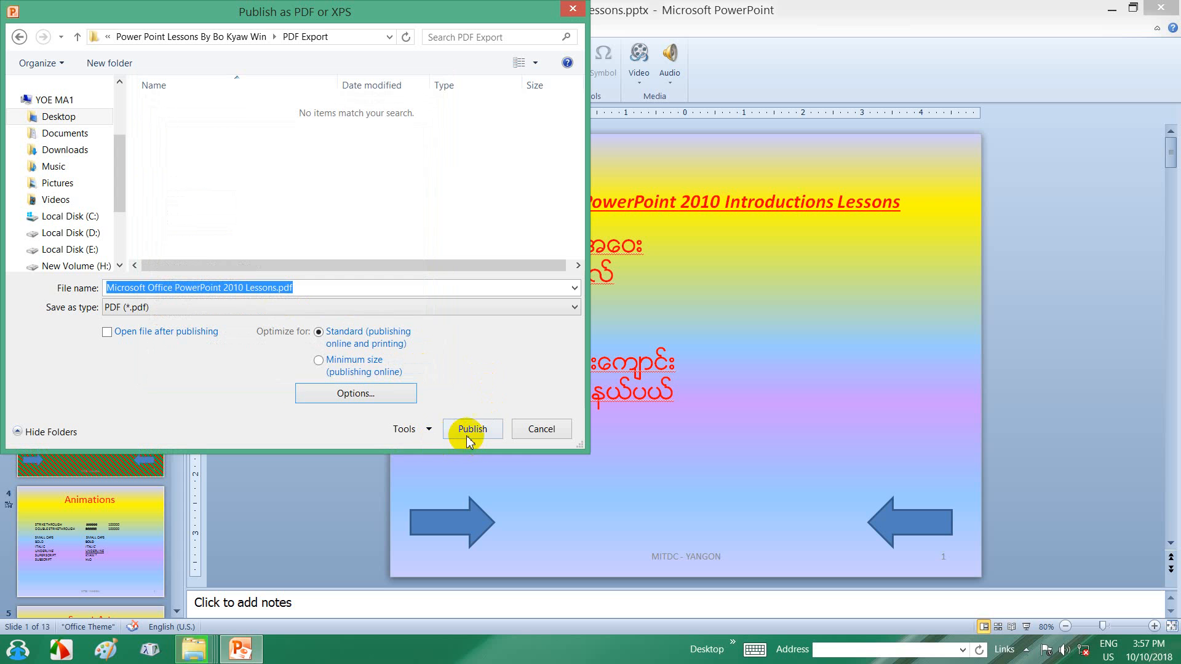
left_click(424, 428)
left_click(491, 429)
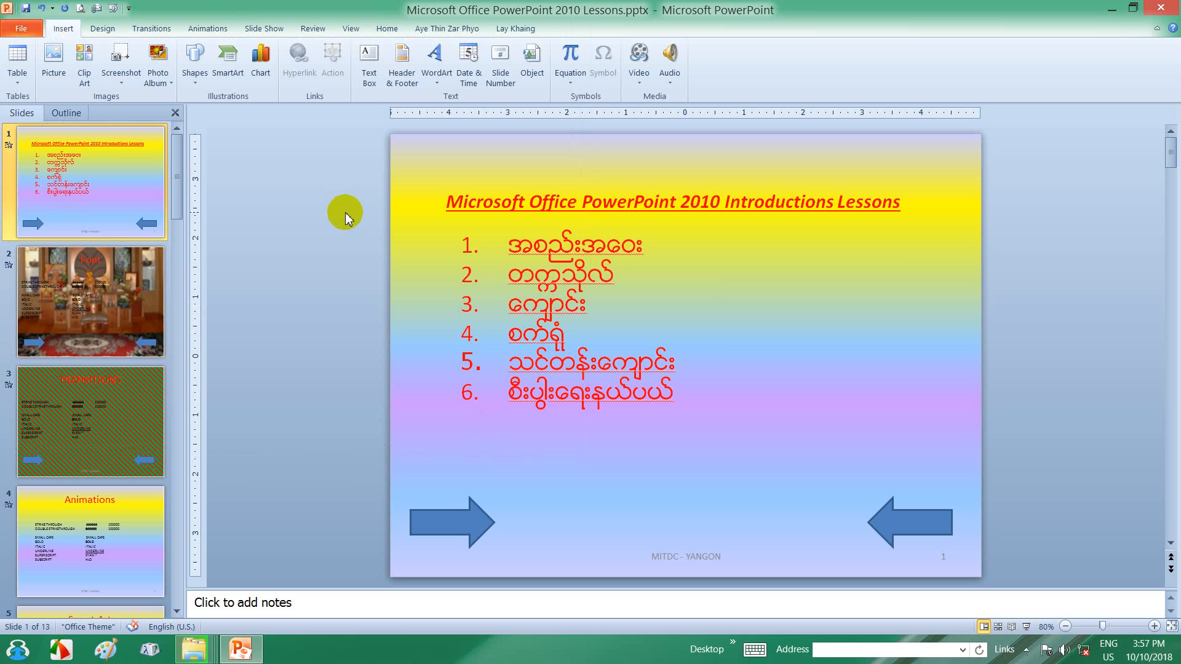
Minimize the presentation and open the exported PDF from the PDF Export folder inside the desktop's Power Point Lessons folder
left_click(1112, 9)
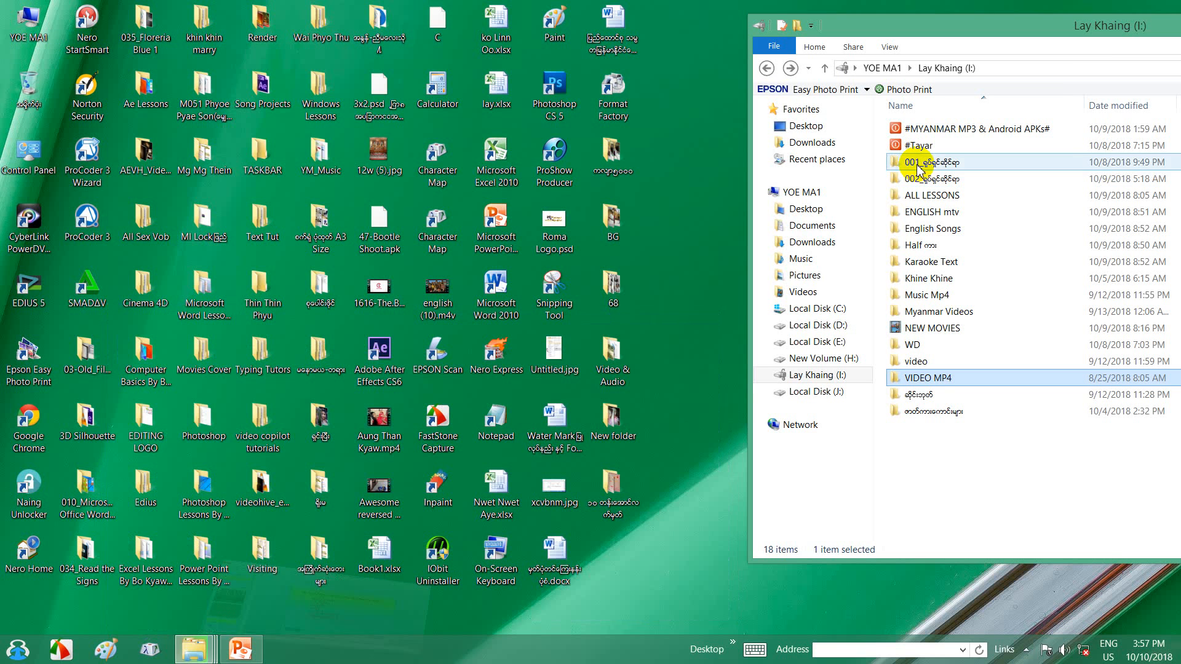
right_click(681, 98)
left_click(686, 131)
right_click(677, 118)
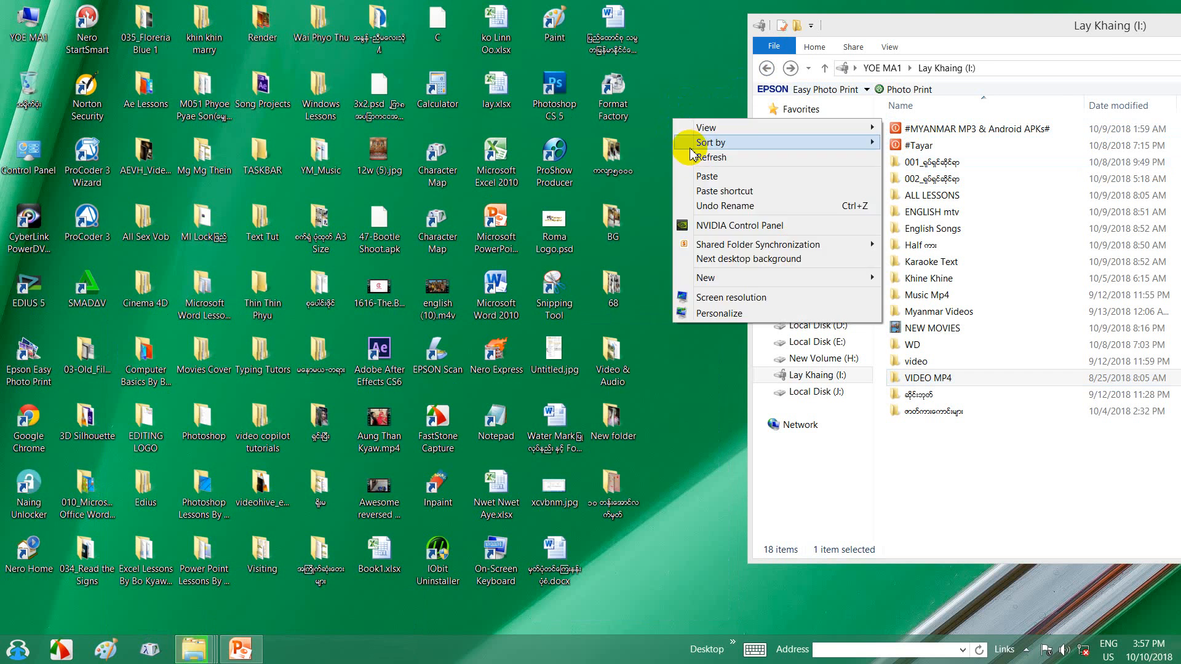
left_click(692, 157)
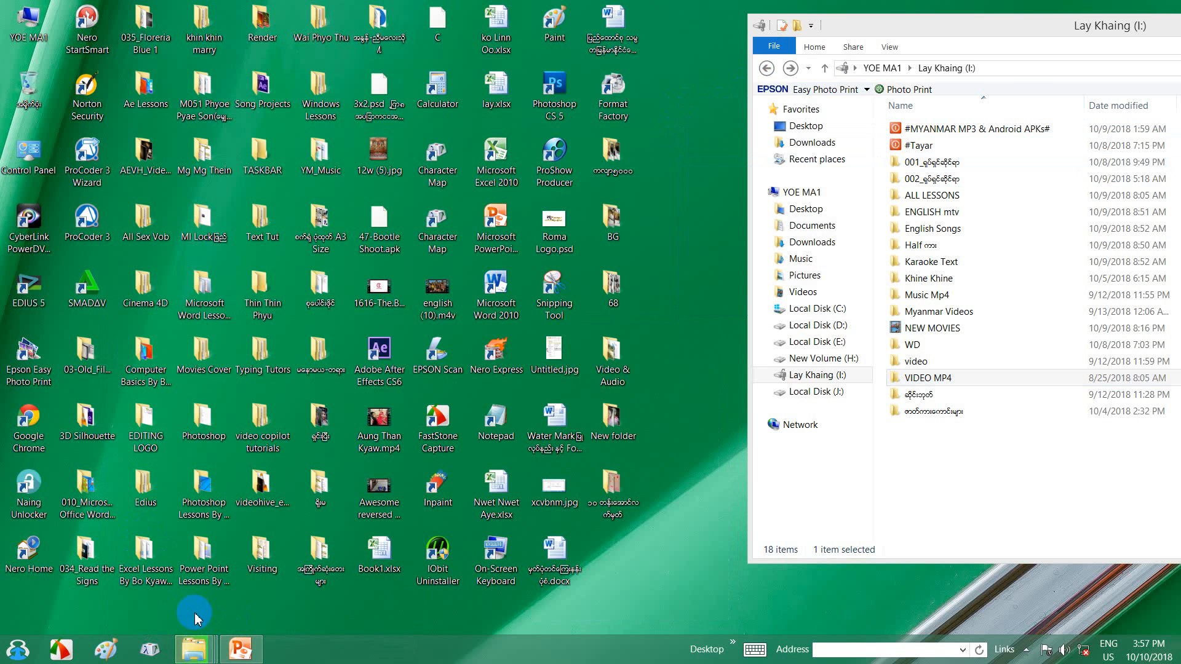
double_click(215, 561)
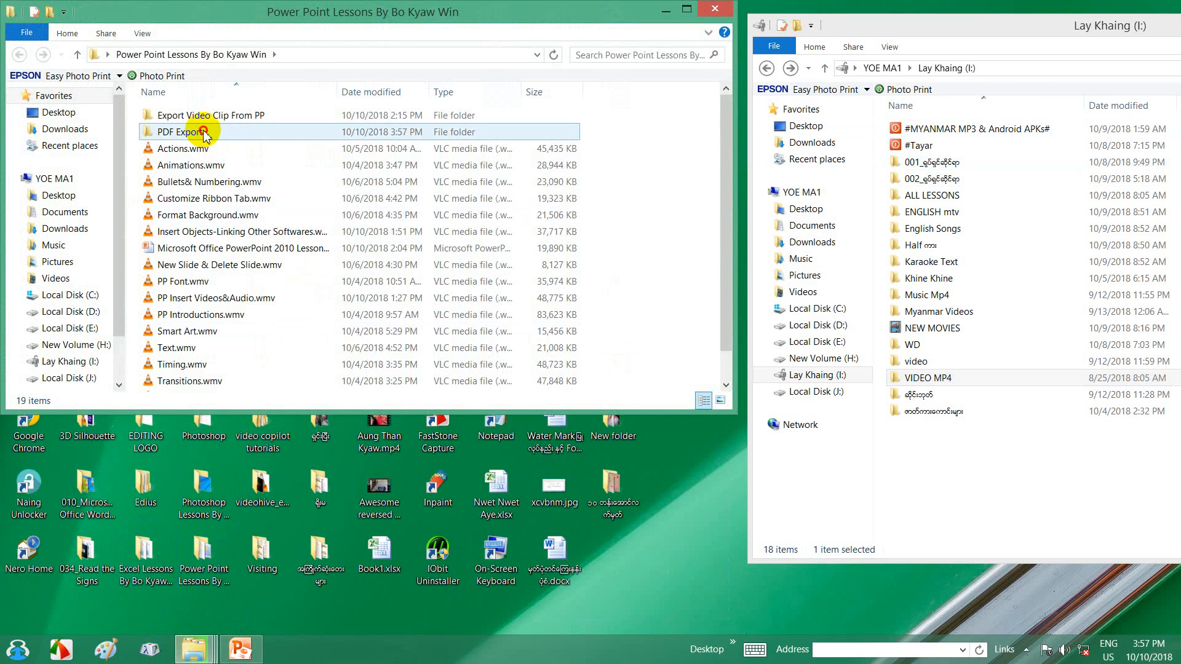
double_click(204, 130)
left_click(214, 115)
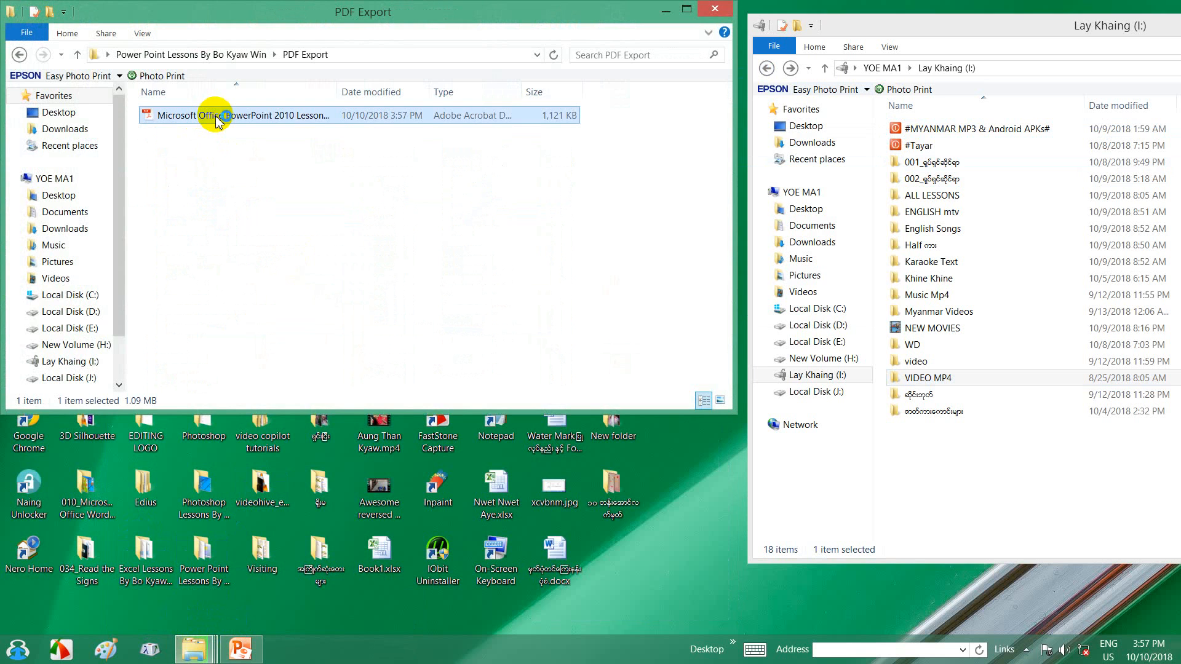
double_click(216, 118)
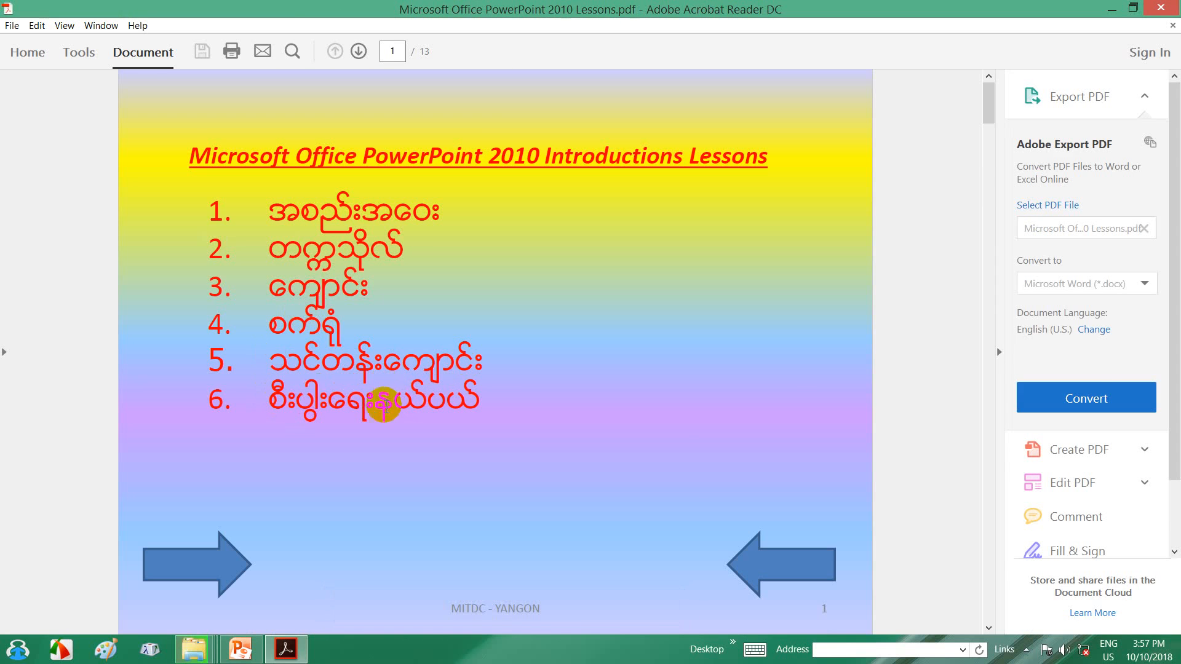
Look through the pages of the exported PDF to check how the slides were converted
scroll(385, 408, "down", 3)
scroll(386, 407, "down", 5)
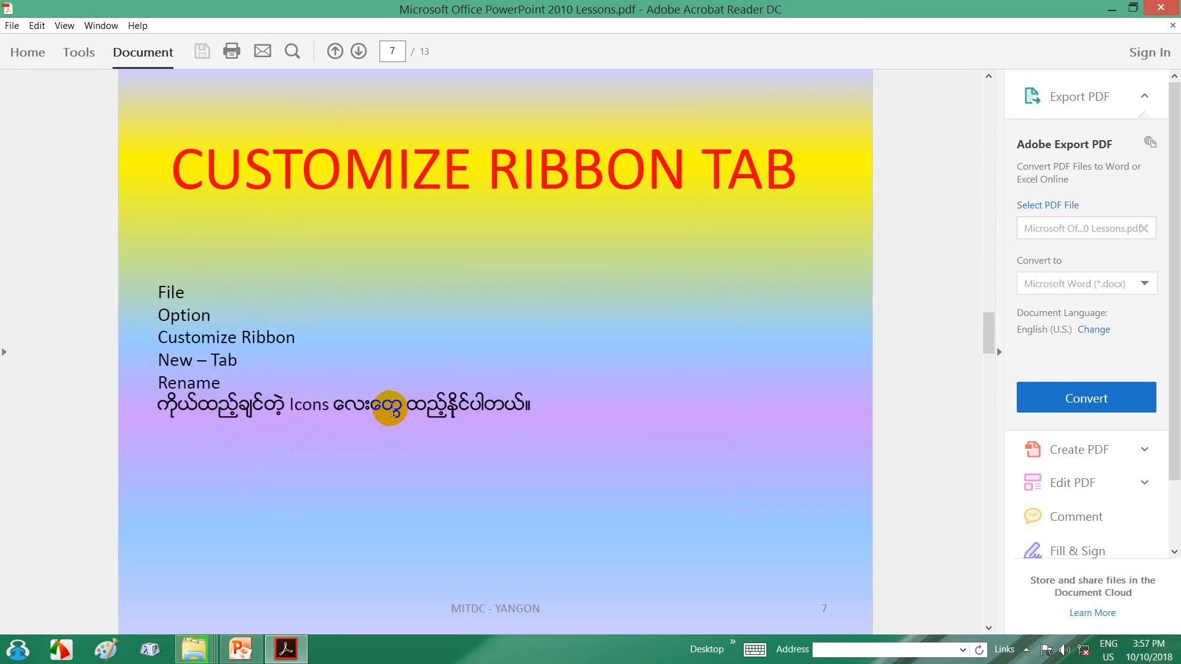
scroll(393, 411, "down", 1)
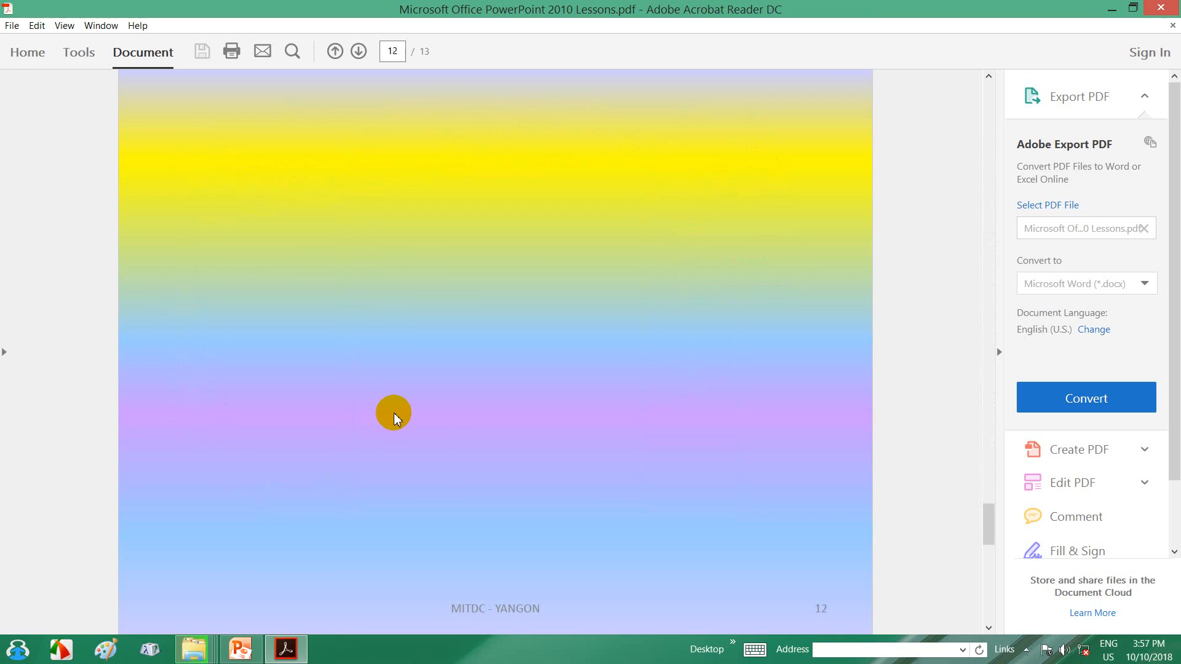
scroll(394, 412, "up", 1)
scroll(394, 412, "up", 8)
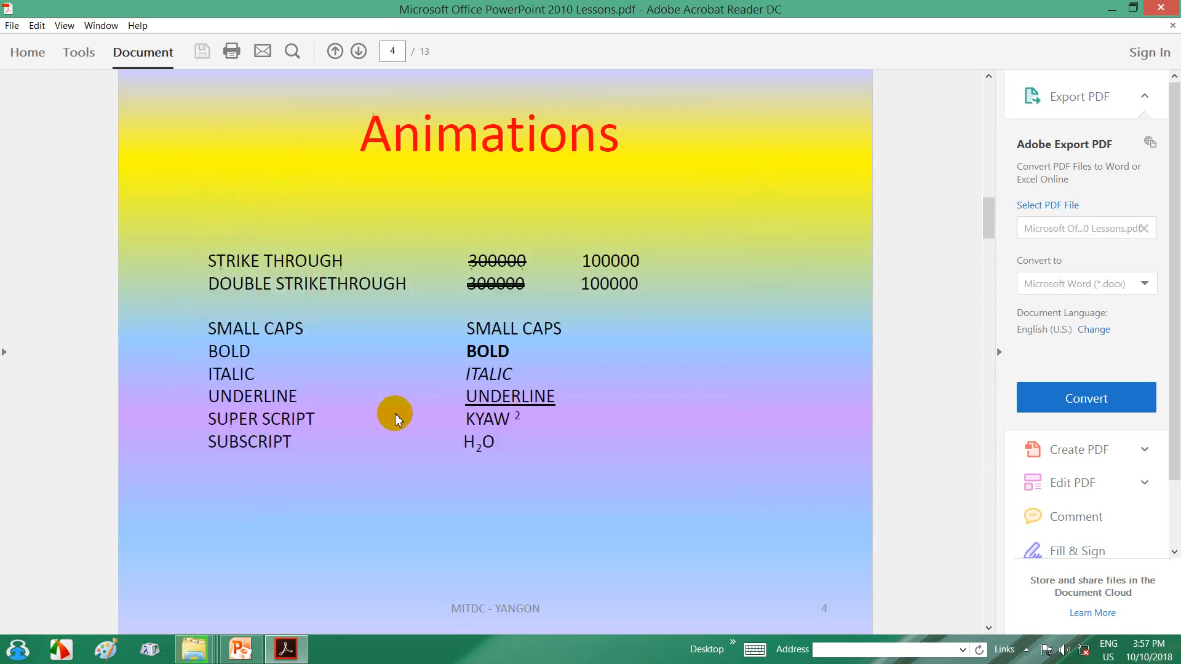
scroll(400, 417, "down", 1)
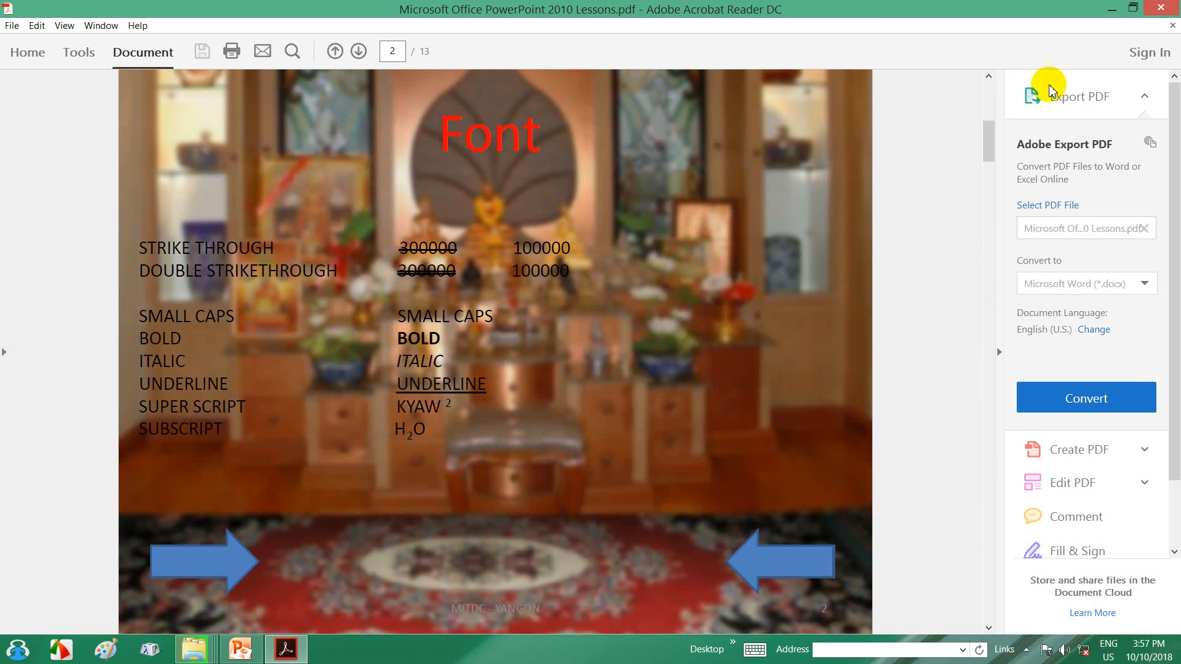
Close the PDF and its folder window, refresh the desktop and switch back to the PowerPoint presentation
left_click(1176, 8)
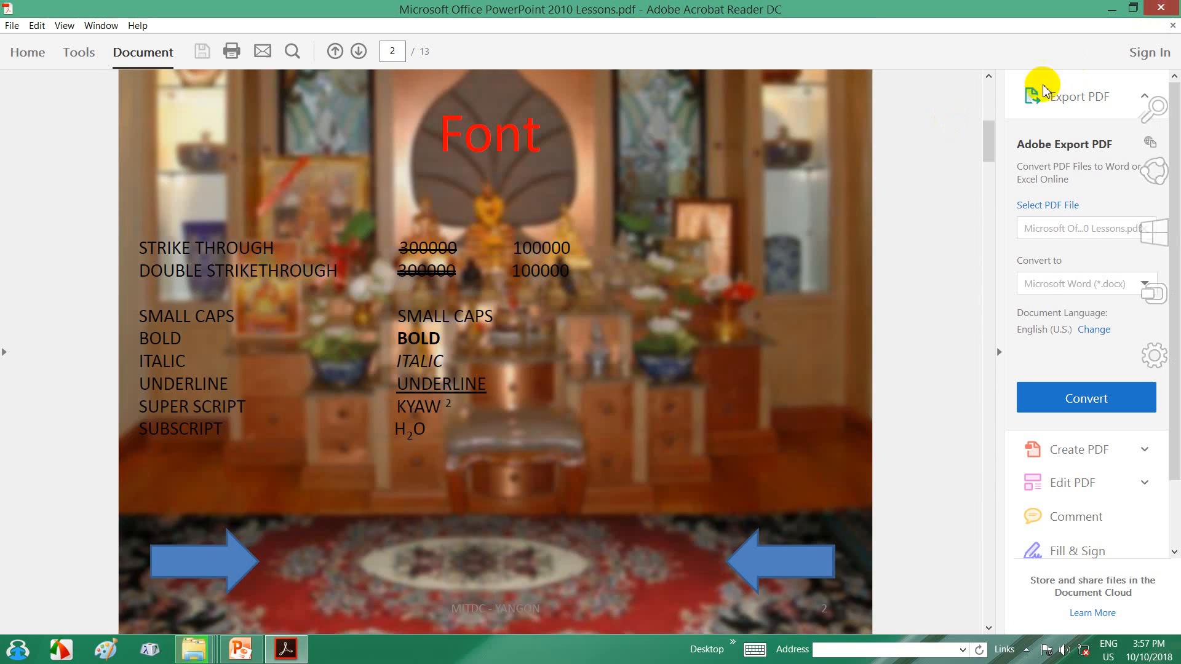
left_click(715, 16)
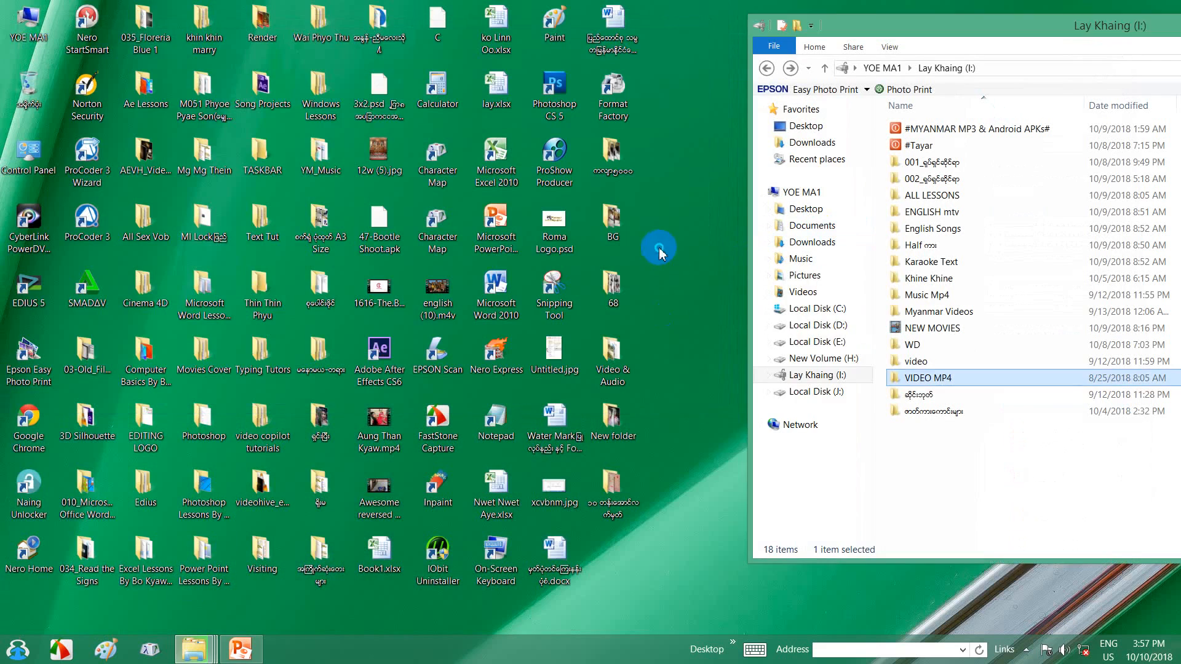
right_click(668, 249)
left_click(698, 285)
left_click(288, 360)
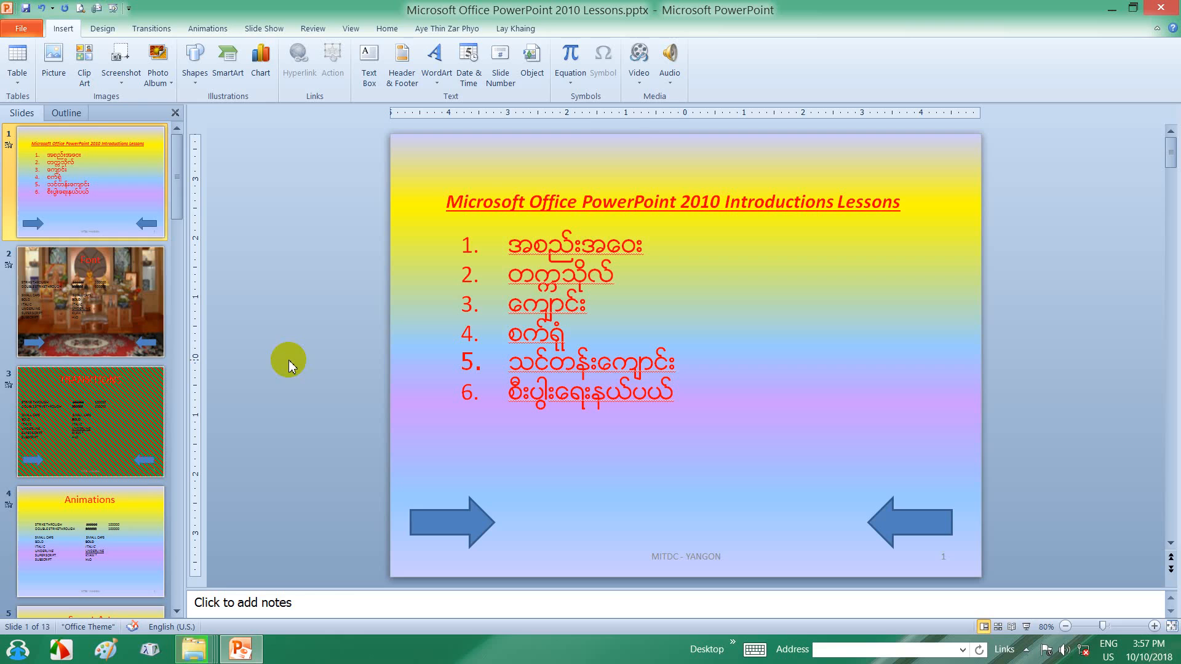
Start packaging the presentation for CD and choose to copy the package to a folder
left_click(19, 32)
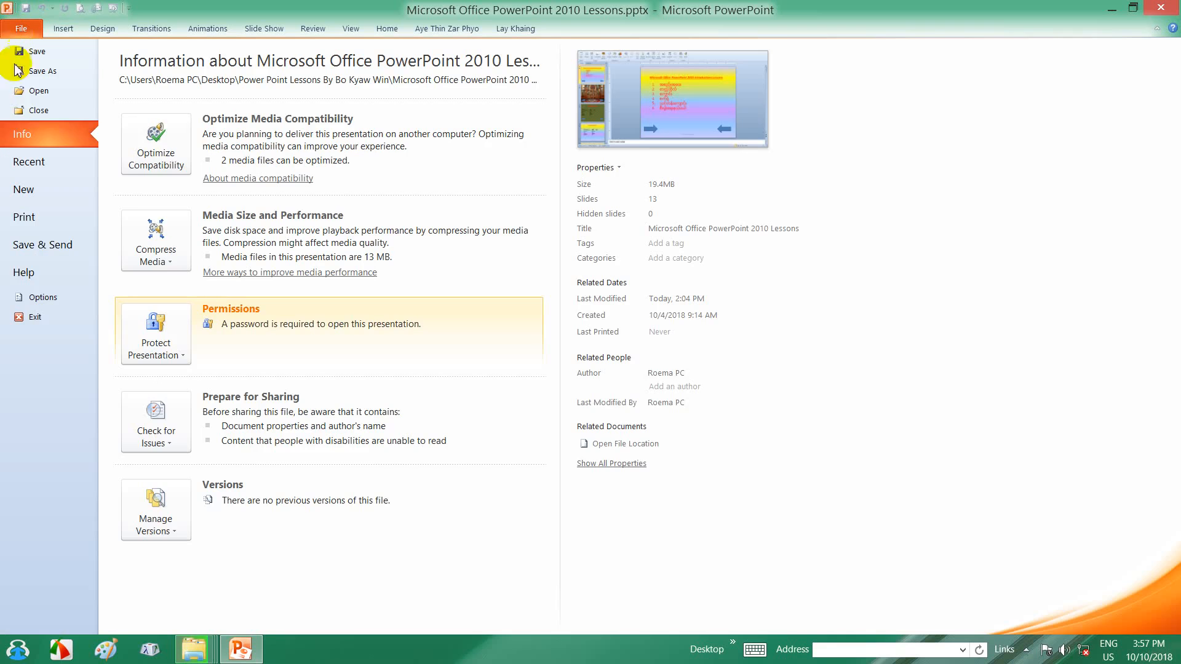
left_click(61, 258)
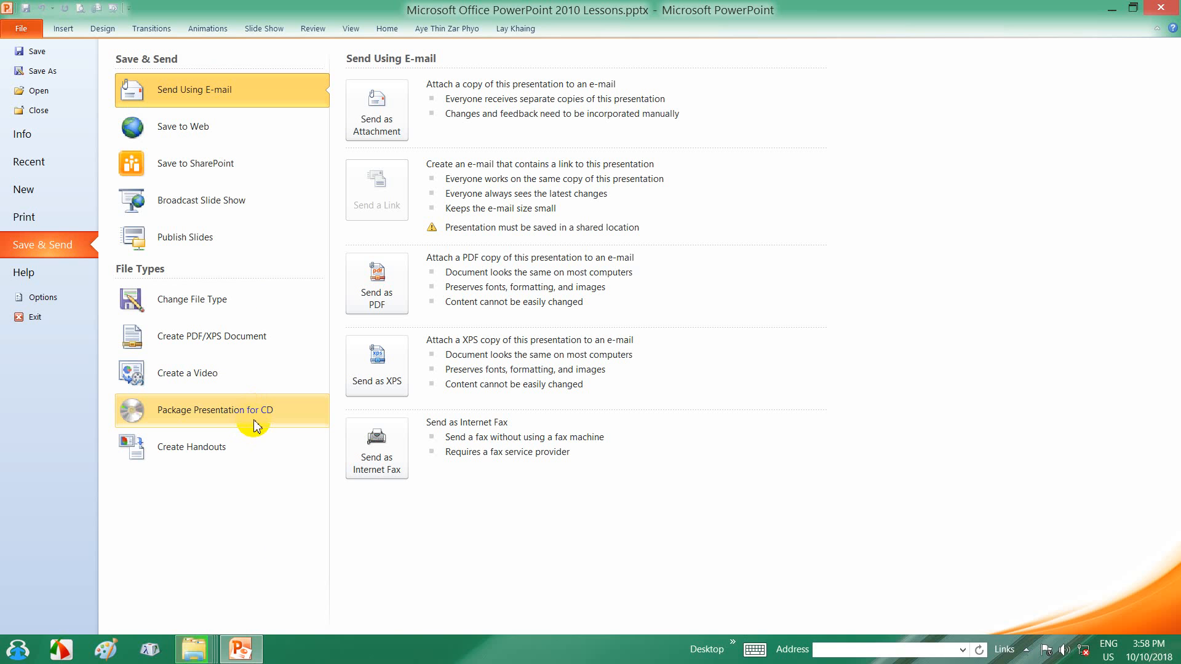
left_click(216, 413)
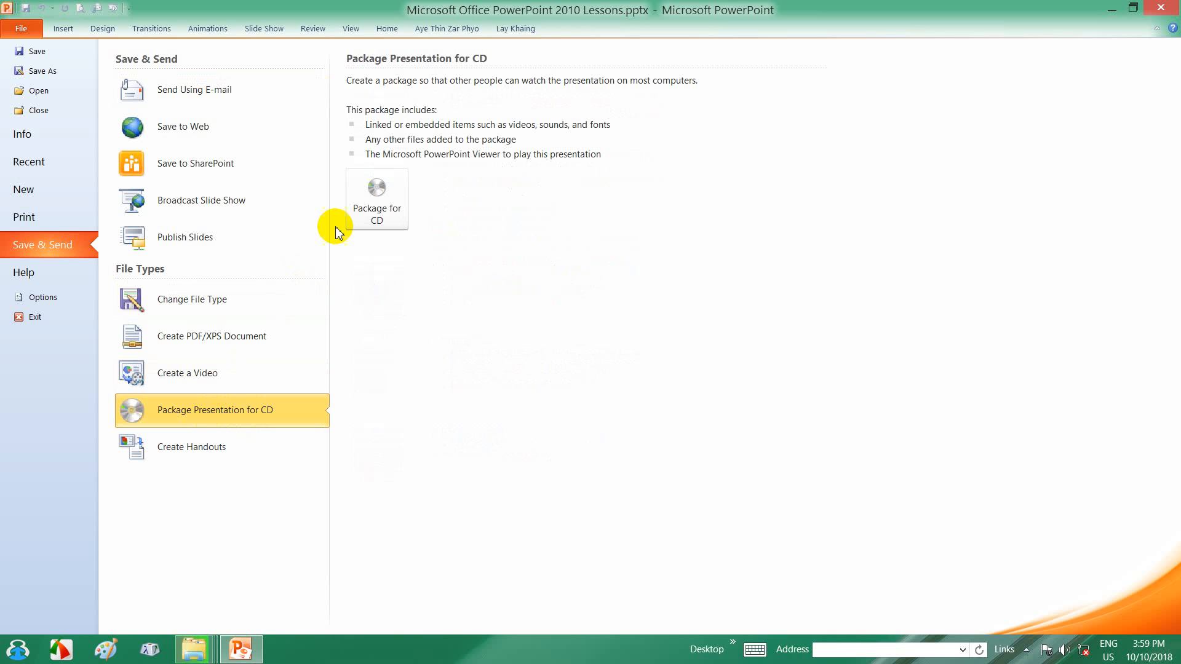
left_click(368, 209)
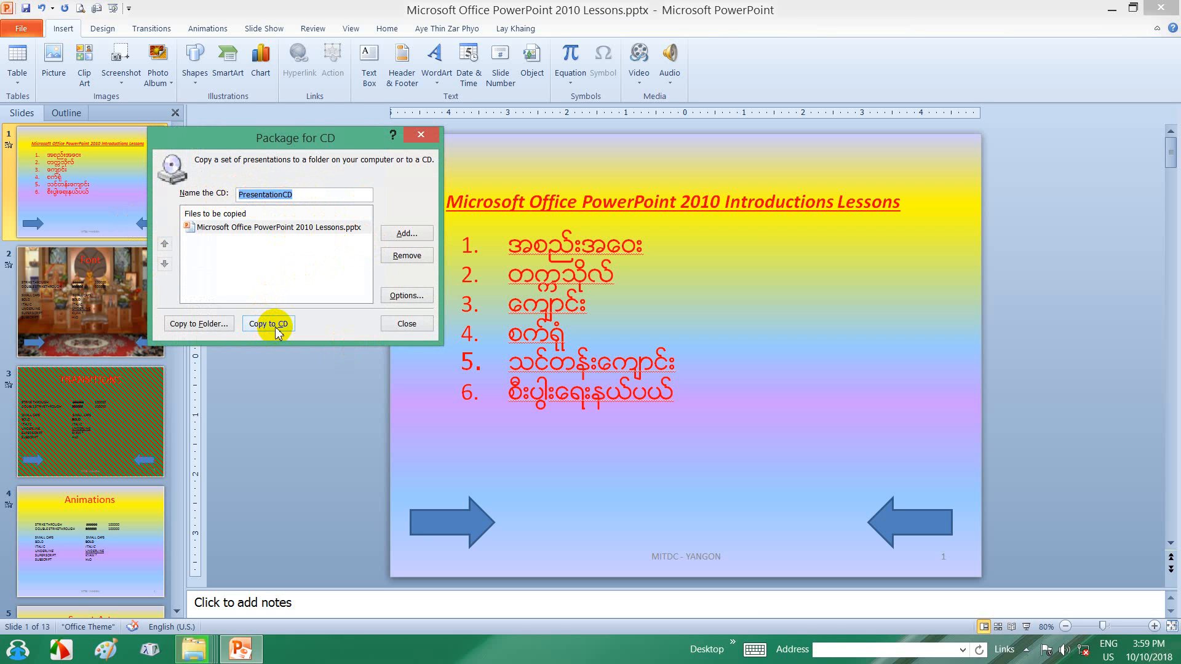
left_click(218, 325)
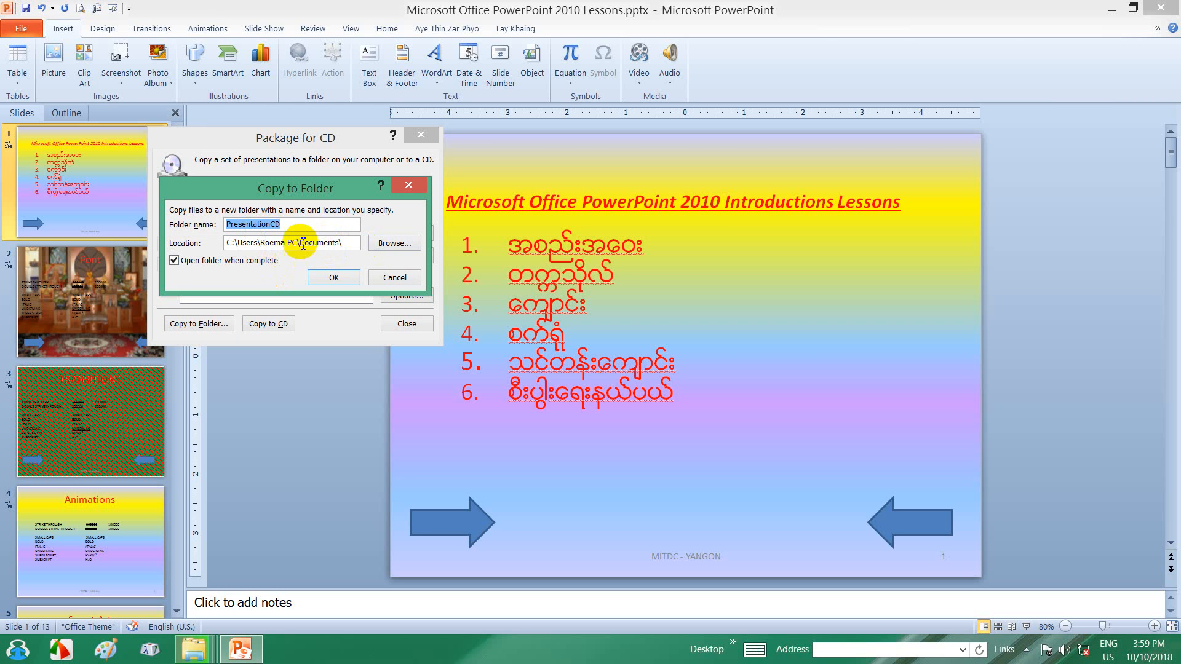
Browse to the Power Point Lessons folder on the Desktop as the location for the package
left_click(381, 245)
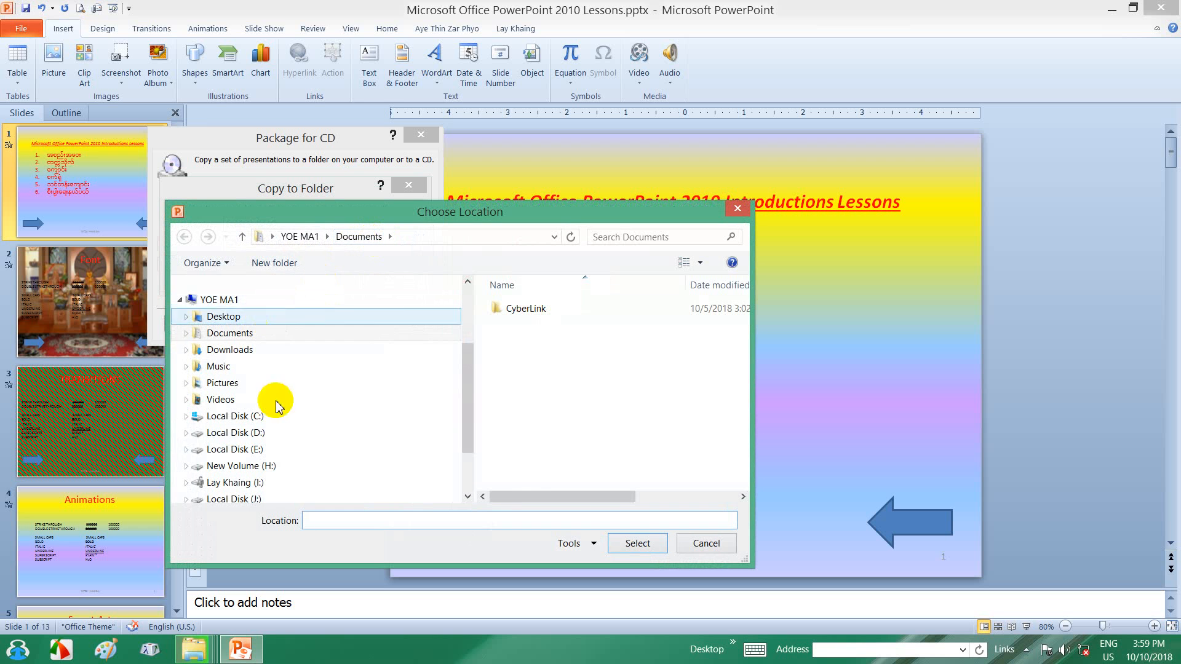
left_click(224, 316)
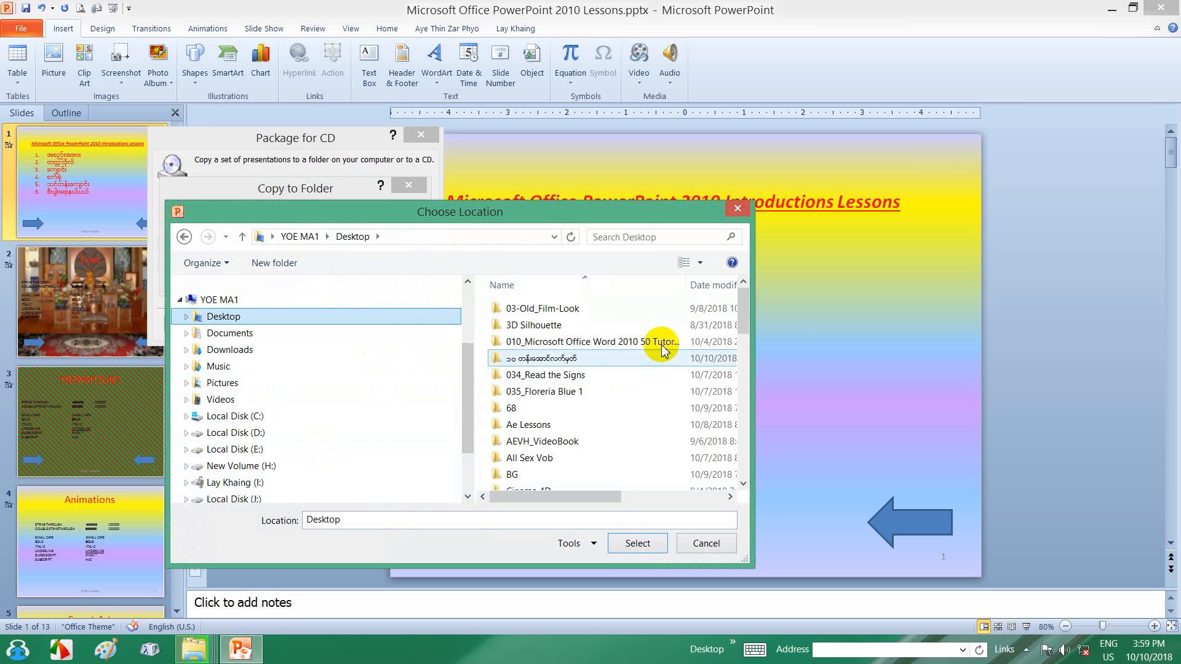
left_click_drag(746, 327, 754, 380)
double_click(634, 403)
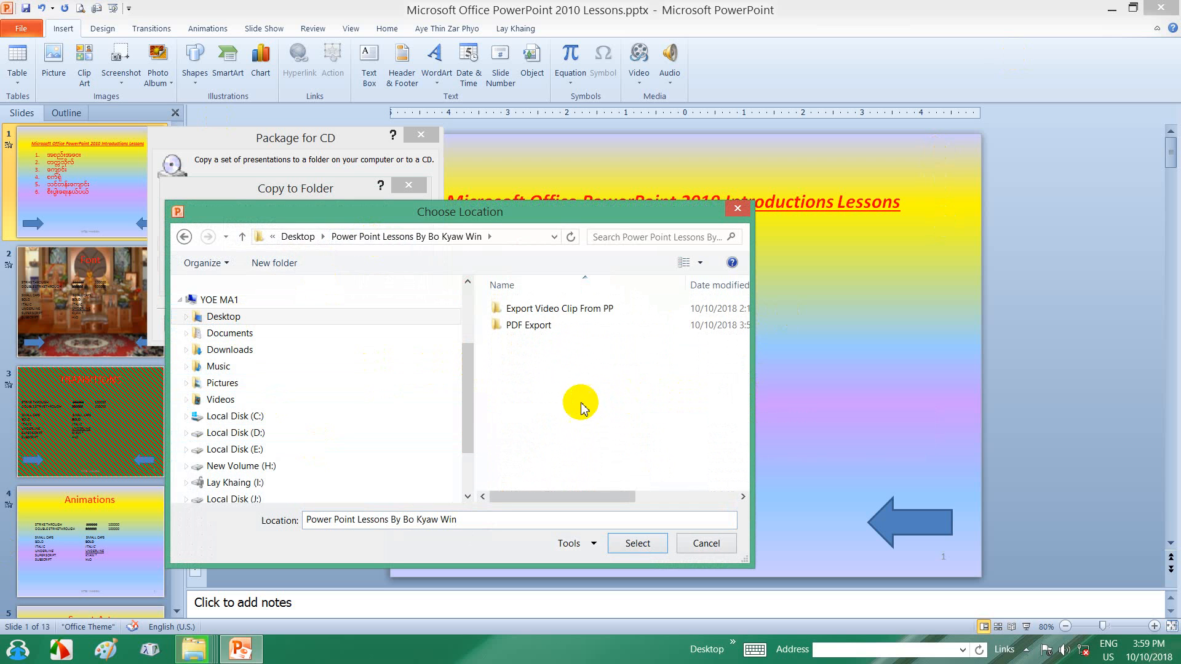
Create a new folder named "Package For Presentation CD" inside the Power Point Lessons folder
right_click(578, 409)
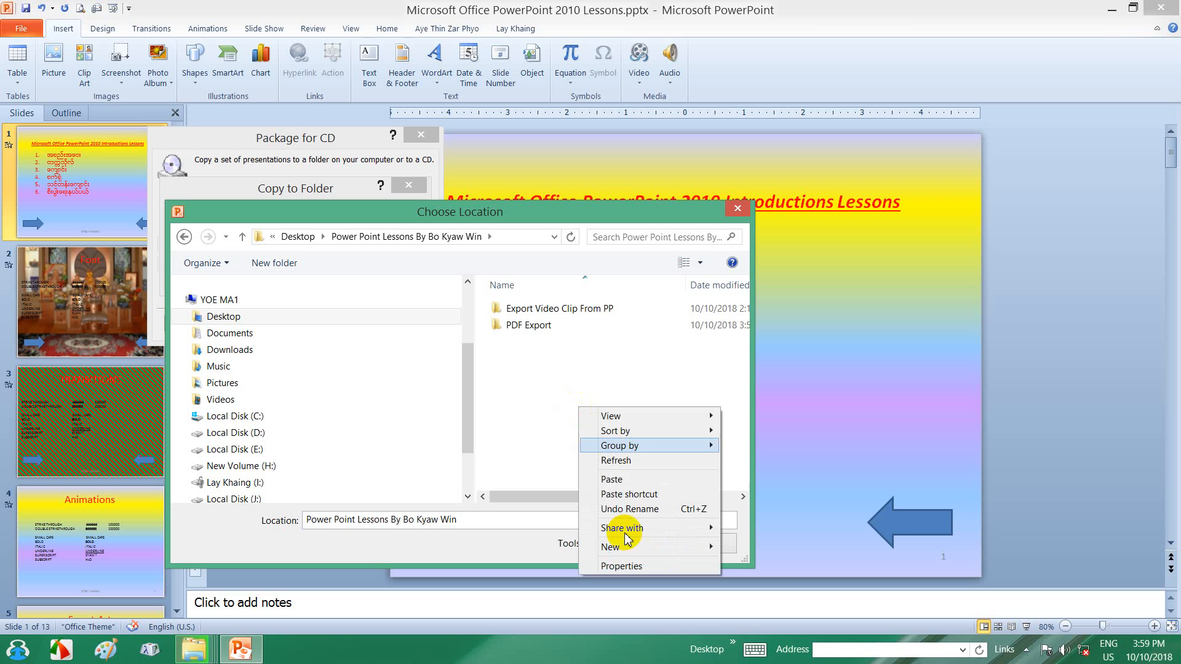
mouse_move(651, 548)
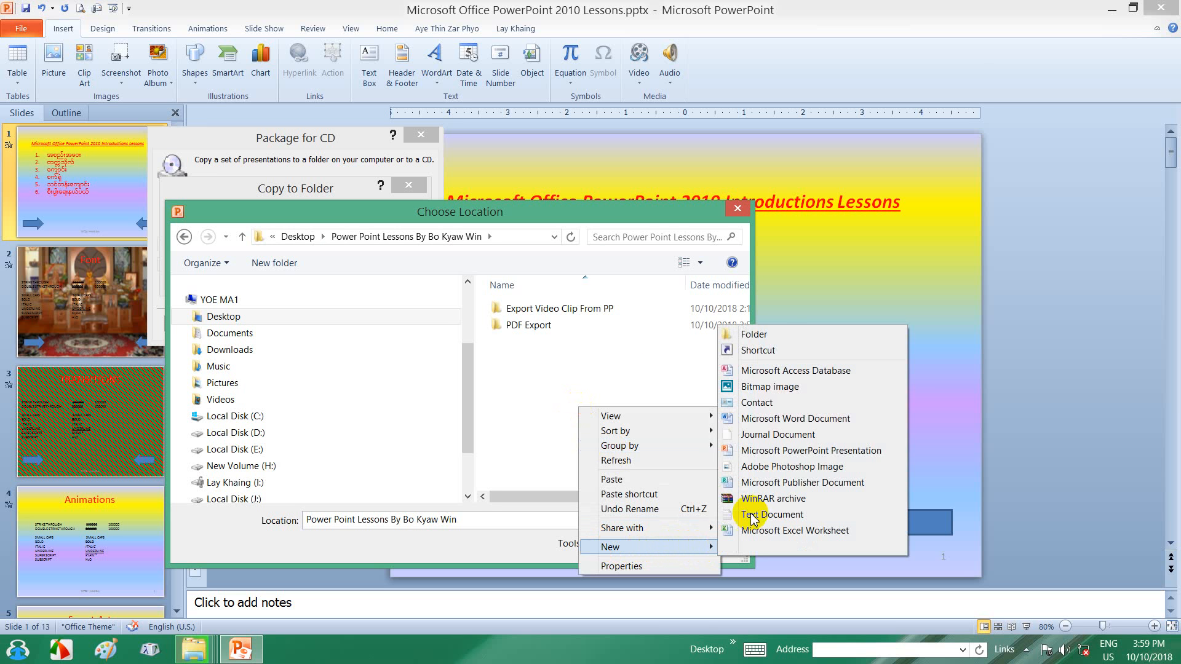
left_click(769, 335)
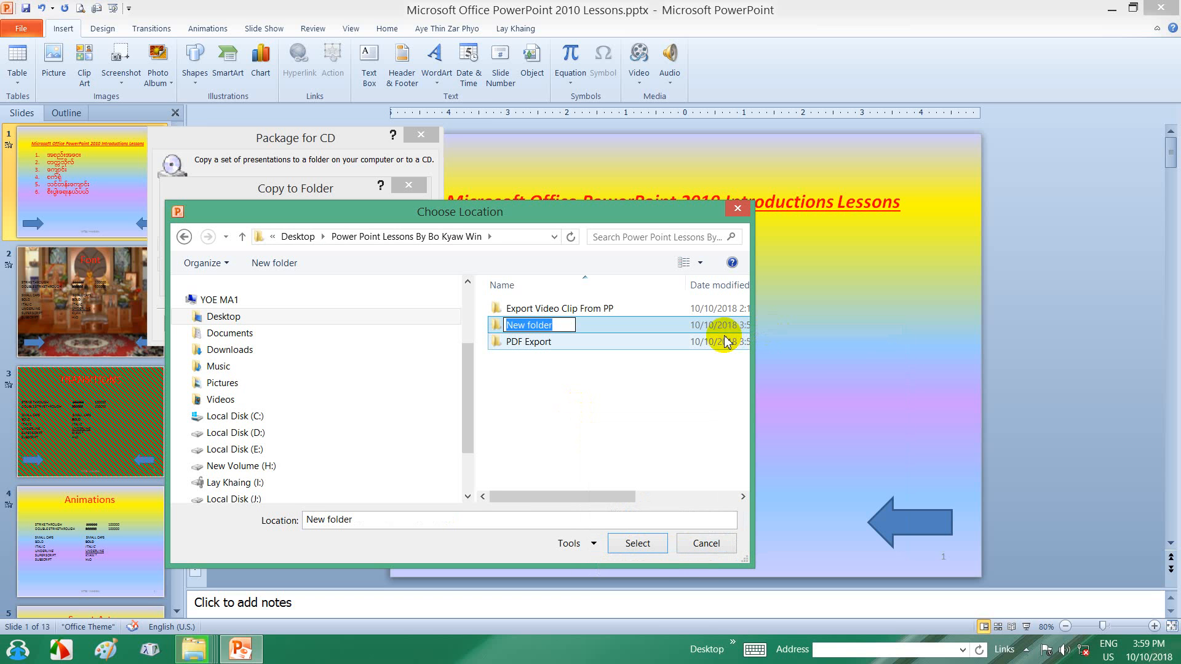
type("Pa")
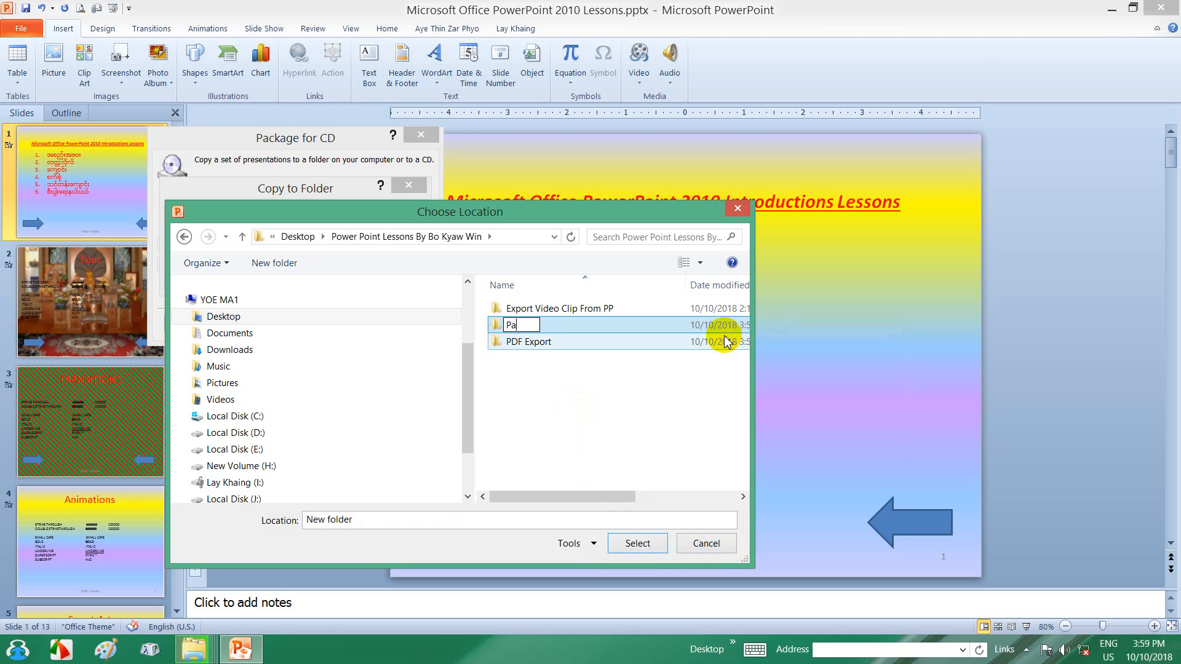
type("ckage For P")
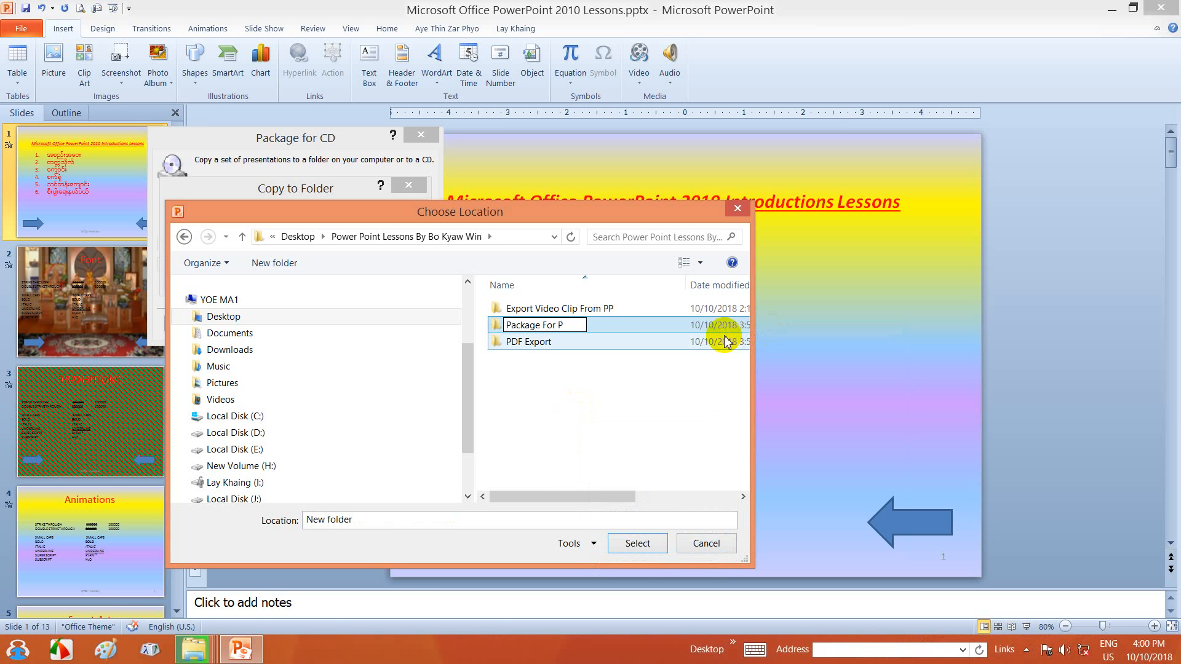
type("resentations")
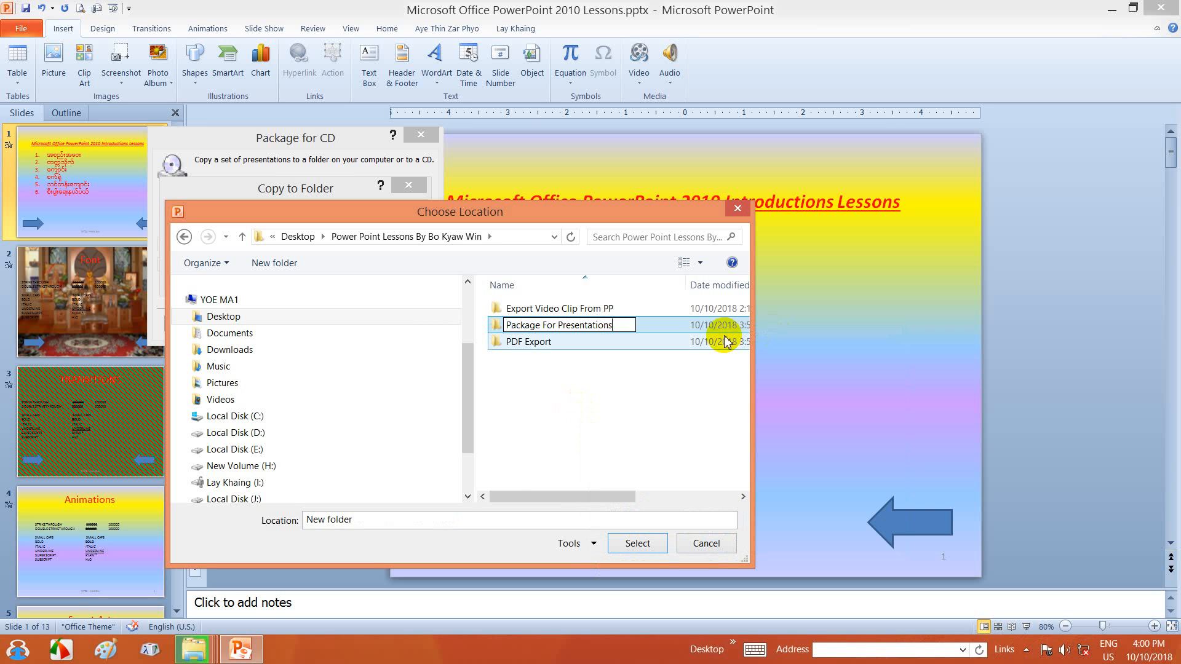
key("BackSpace")
type(" CD")
left_click(600, 372)
Choose the Package For Presentation CD folder as the package location and start copying, keeping the folder name PresentationCD
left_click(603, 327)
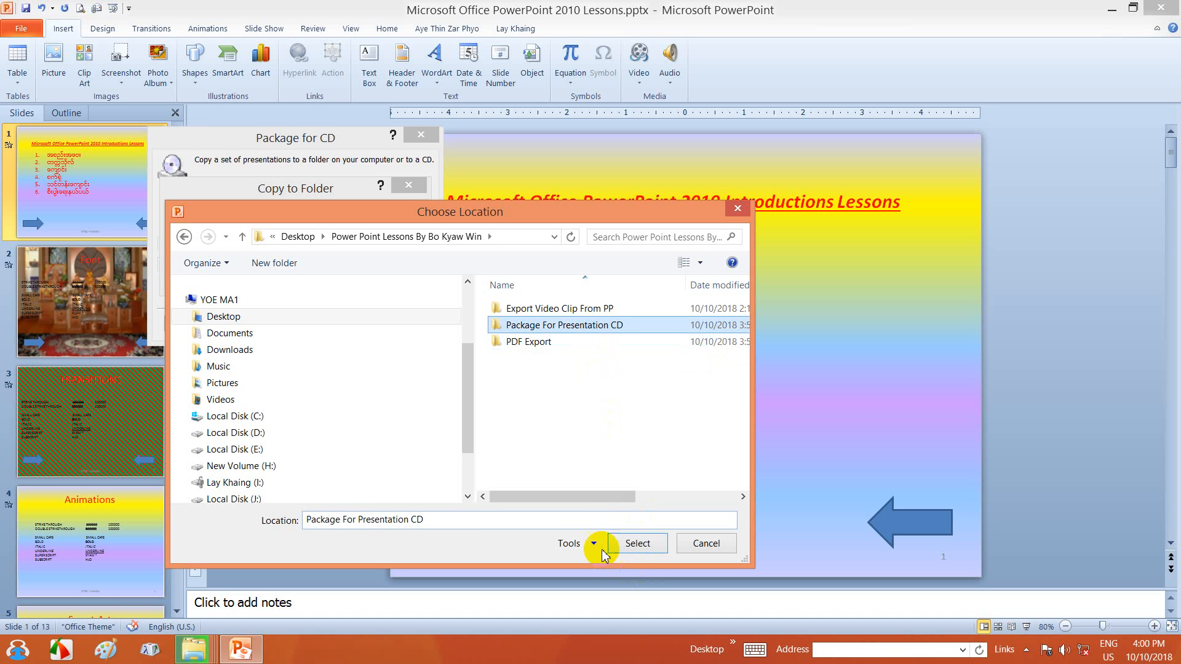
double_click(607, 333)
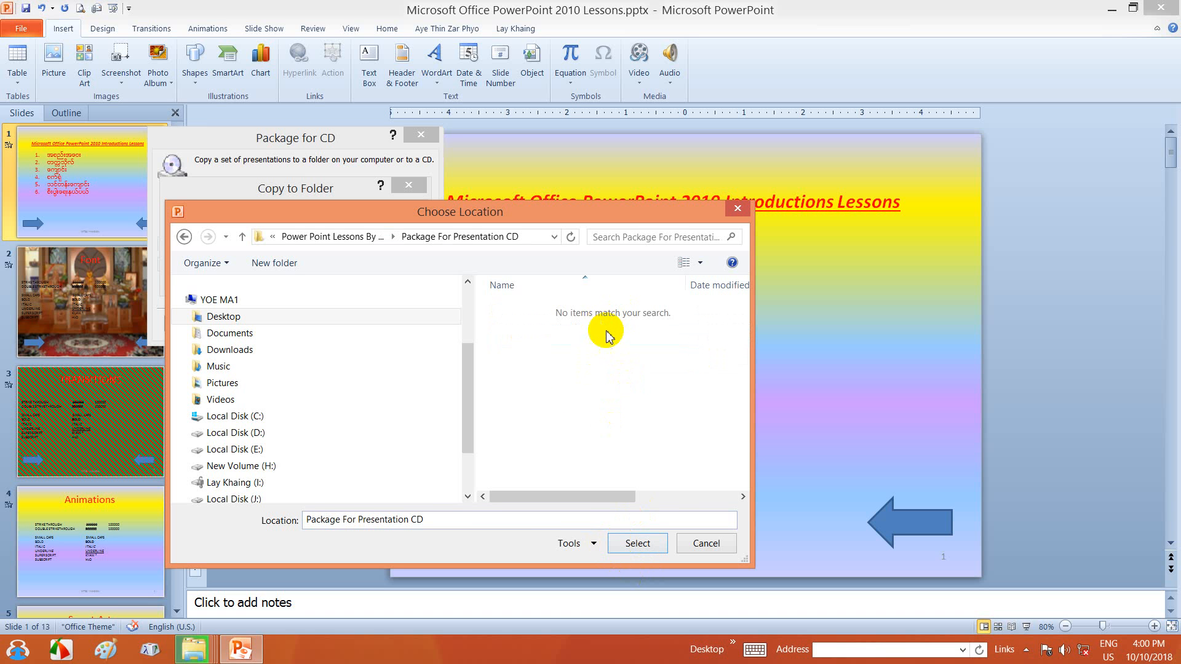
left_click(634, 545)
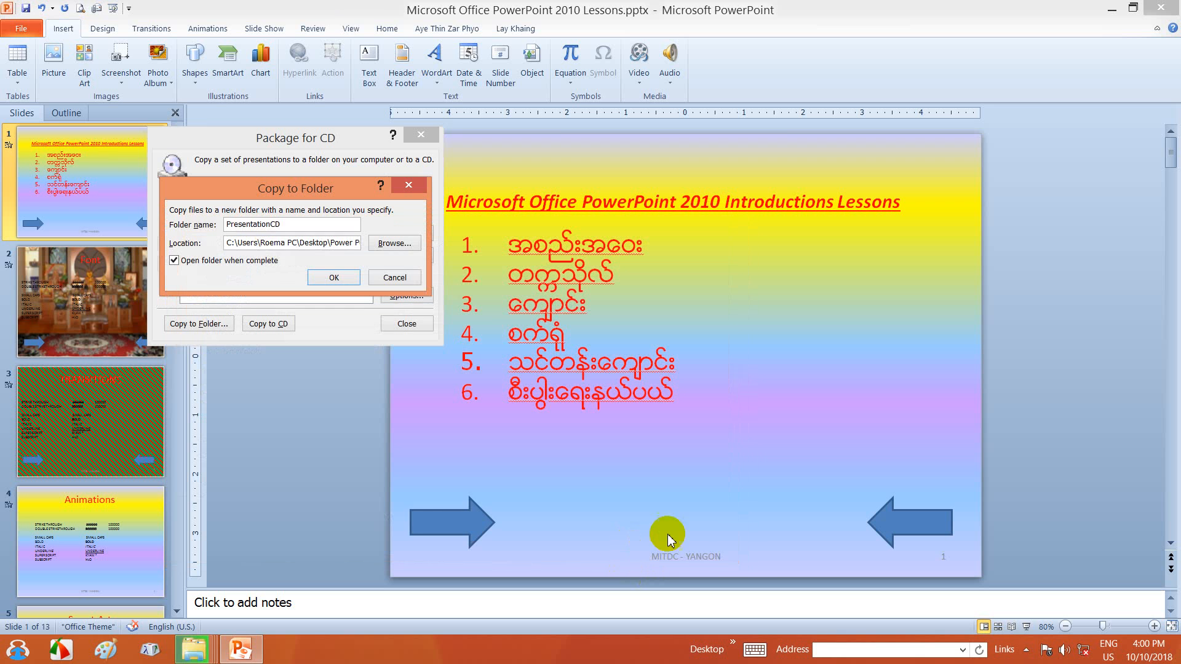
left_click(320, 279)
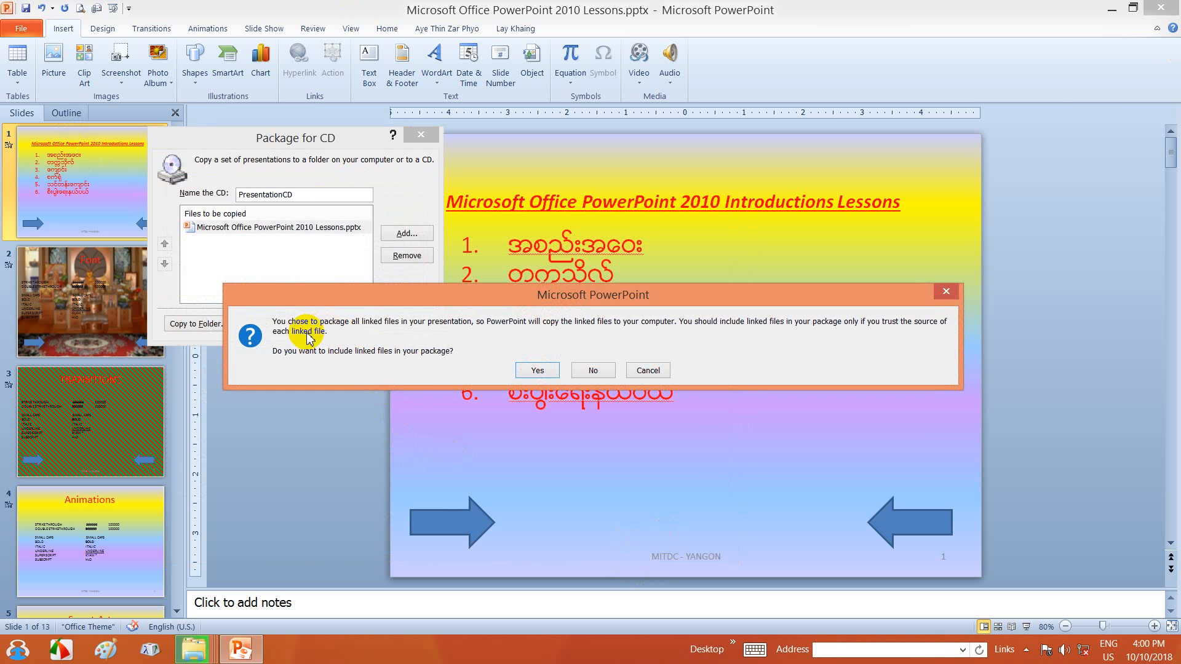